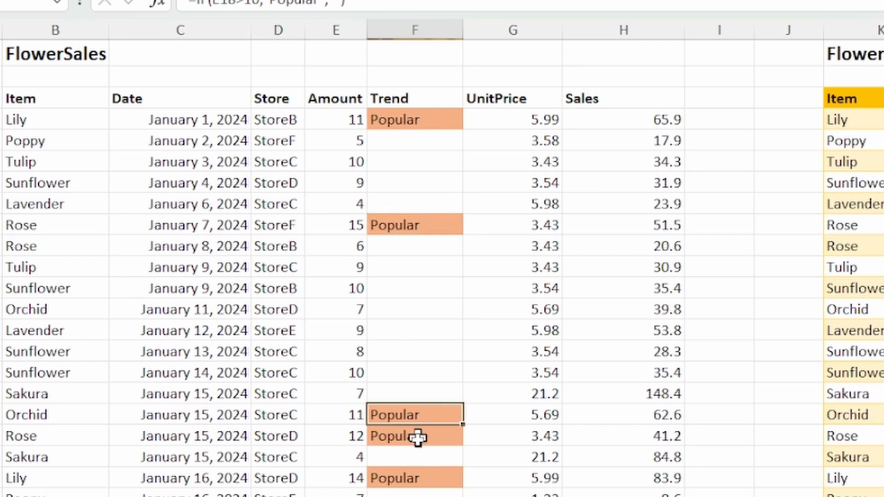
{"action": "left_click", "coordinate": [419, 436]}
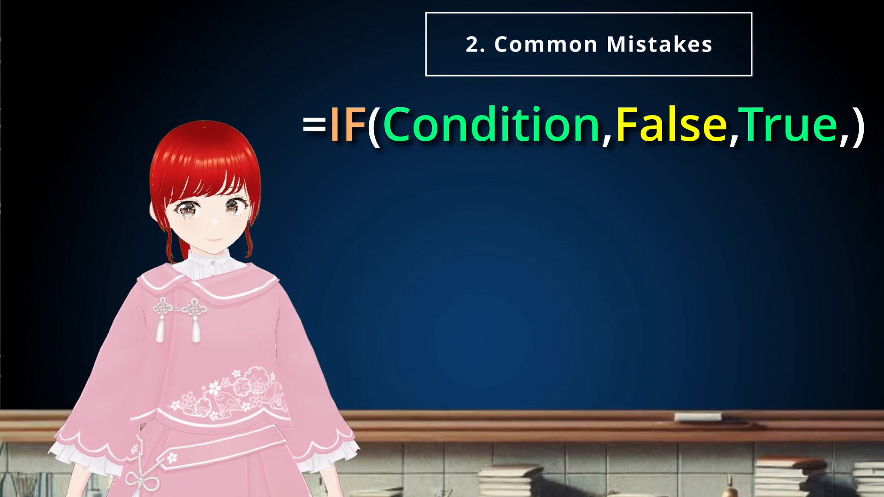
- Enter =IF(E4>10,"","Popular") in the first Trend cell and copy it down the column
{"action": "type", "text": "="}
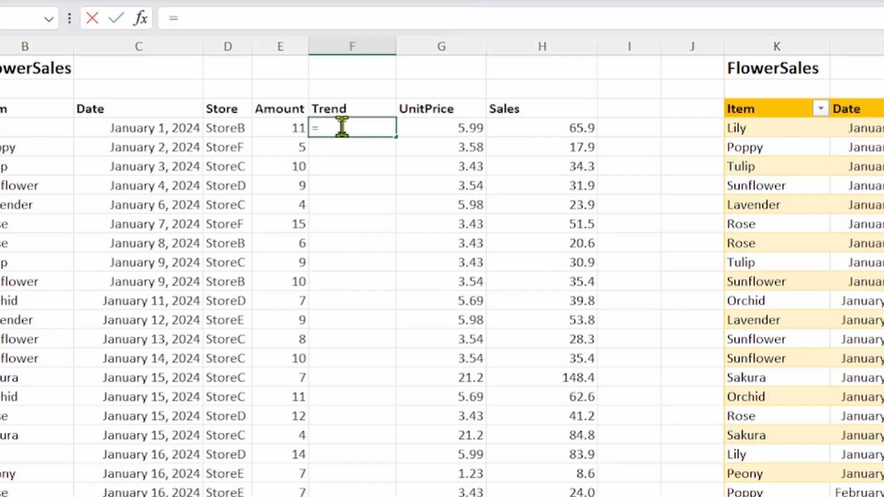
{"action": "type", "text": "IF("}
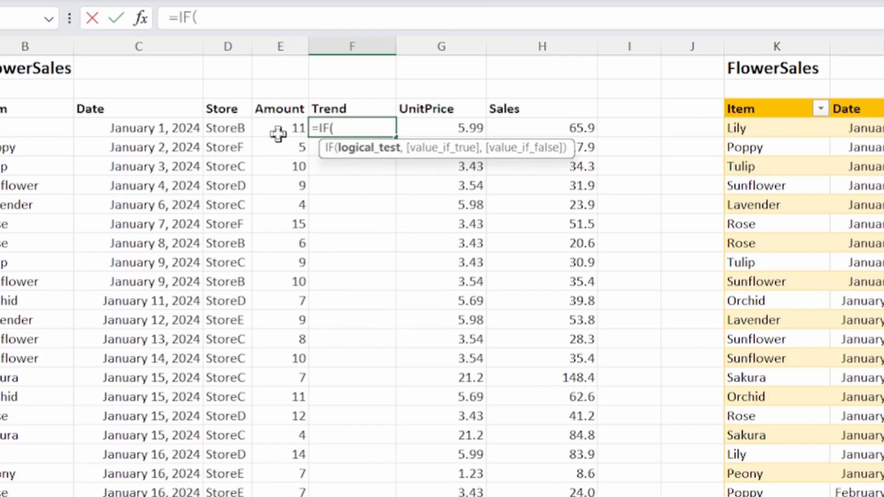
{"action": "type", "text": "E4"}
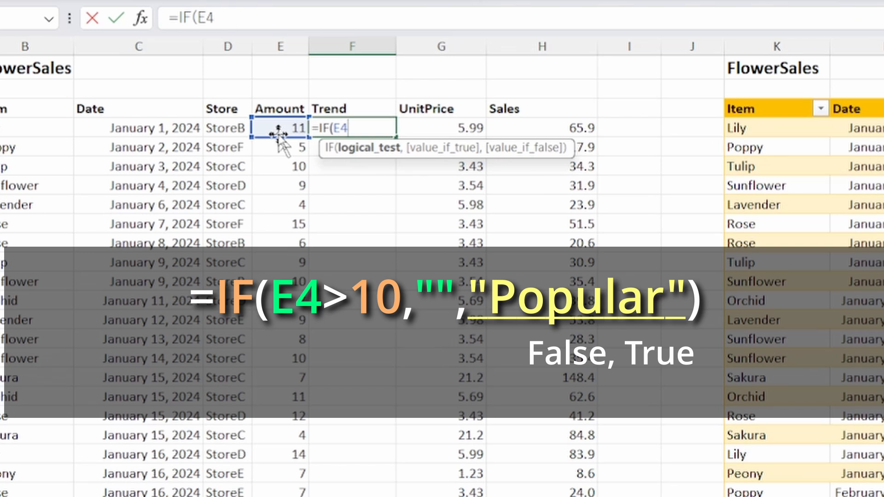
{"action": "type", "text": ">10"}
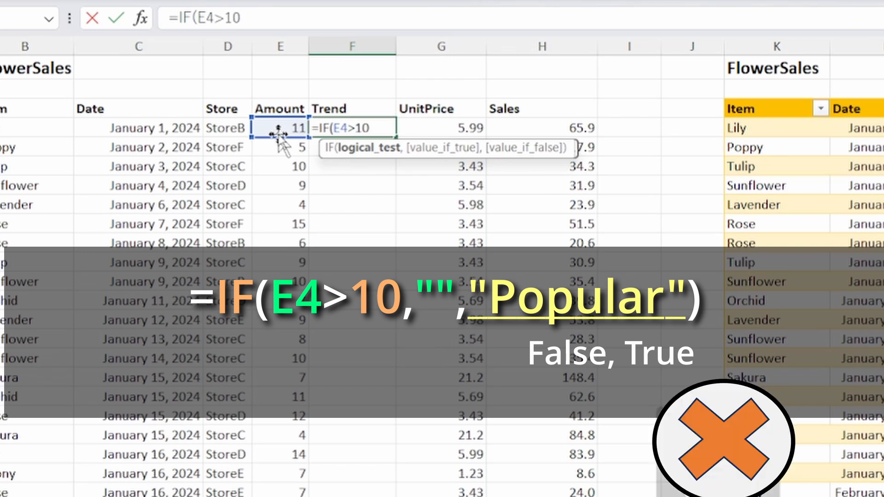
{"action": "type", "text": ",\"\",\""}
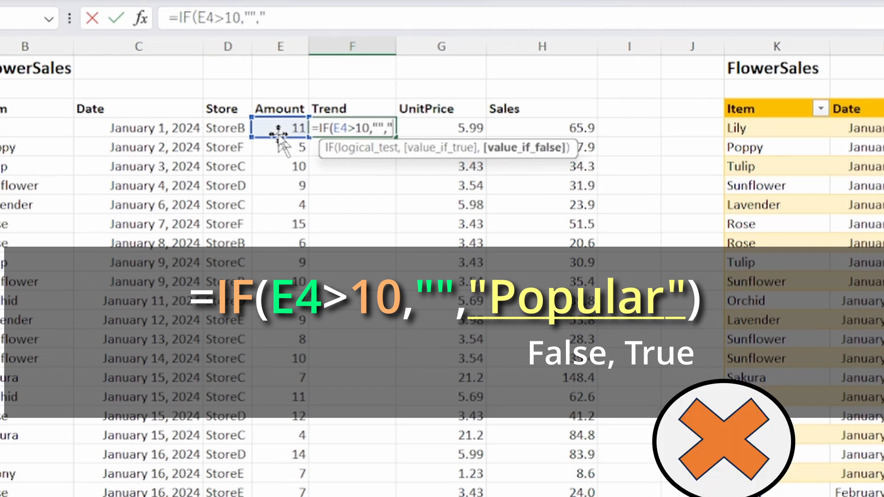
{"action": "type", "text": "Popular"}
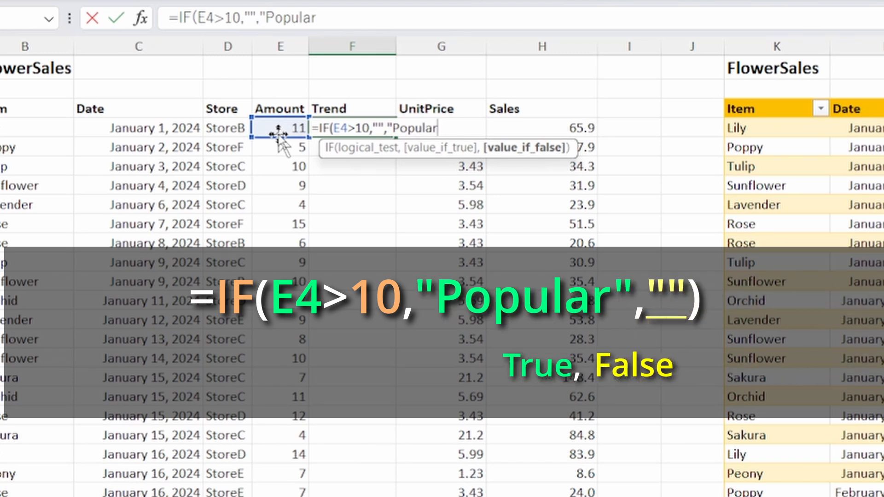
{"action": "type", "text": "\")"}
{"action": "key", "text": "Return"}
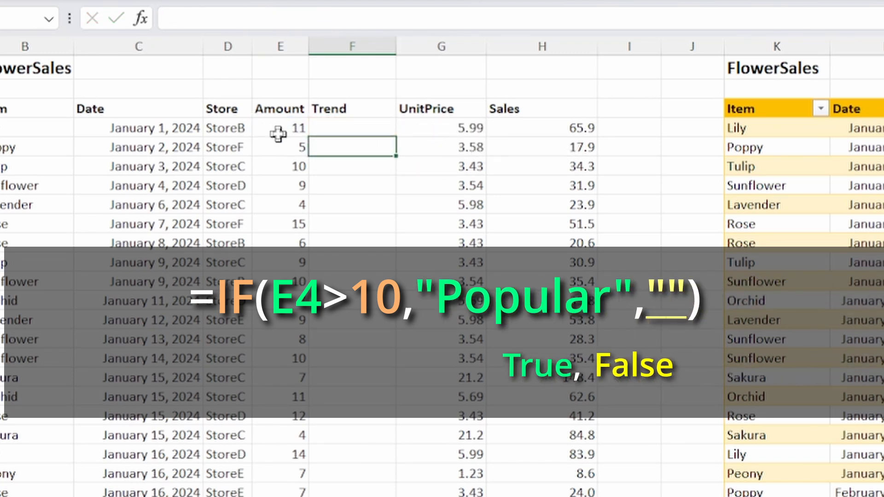
{"action": "left_click", "coordinate": [388, 124]}
{"action": "double_click", "coordinate": [397, 136]}
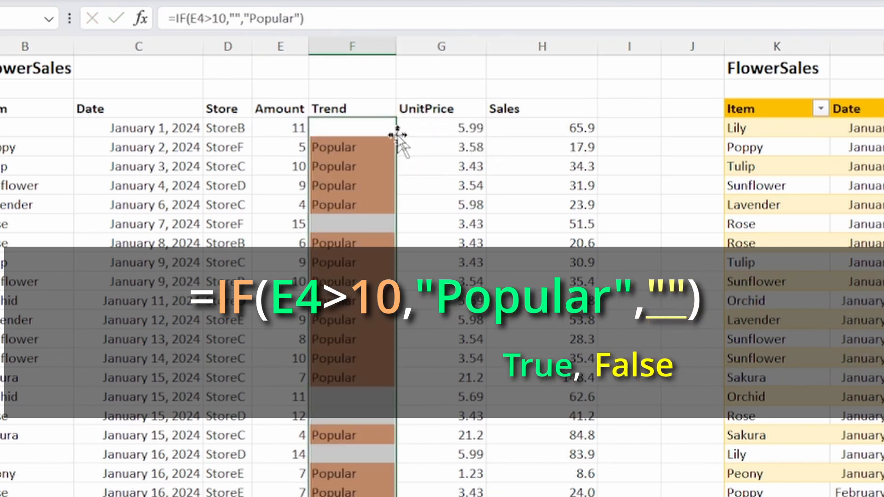
{"action": "left_click_drag", "start_coordinate": [414, 133], "coordinate": [544, 149]}
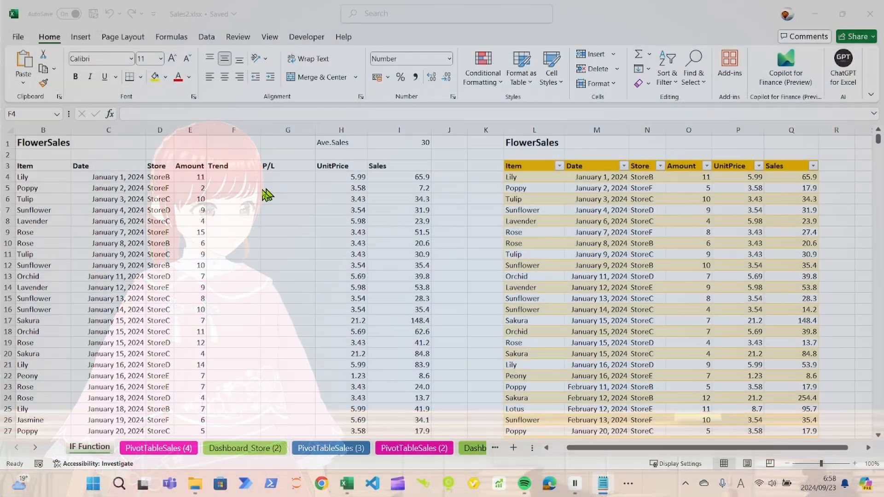
- Start an IF formula in F4 under Trend that returns "Popular" when E4>10
{"action": "double_click", "coordinate": [226, 175]}
{"action": "type", "text": "="}
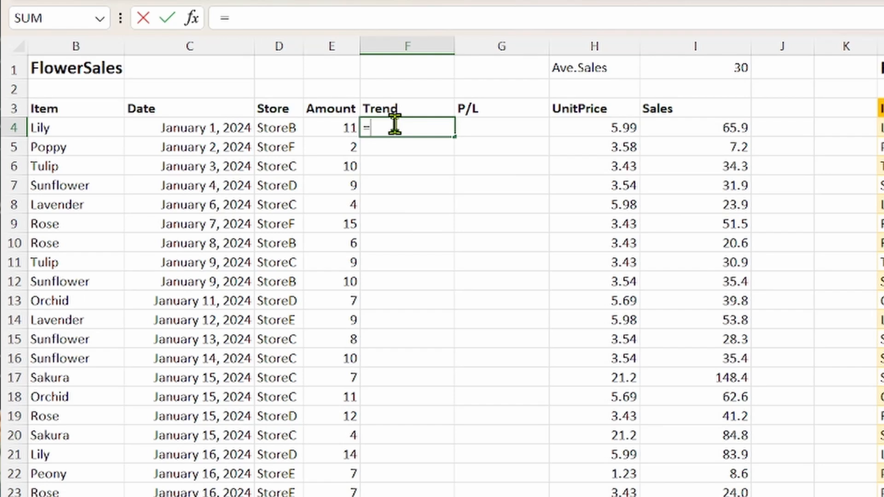
{"action": "type", "text": "IF(E4"}
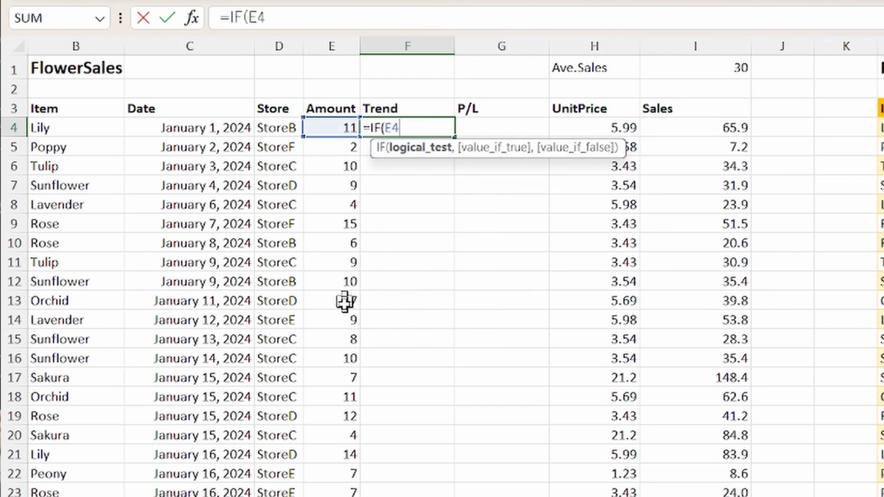
{"action": "type", "text": ">"}
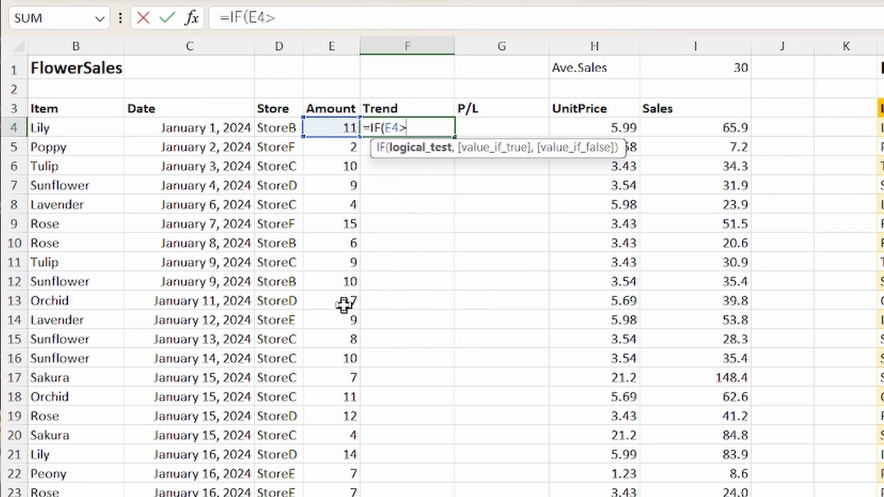
{"action": "type", "text": "10,\"Po"}
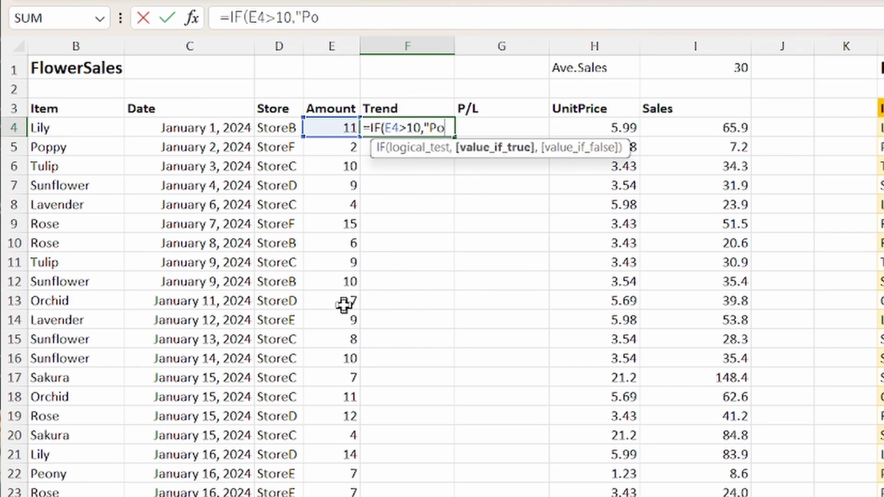
{"action": "type", "text": "pular\""}
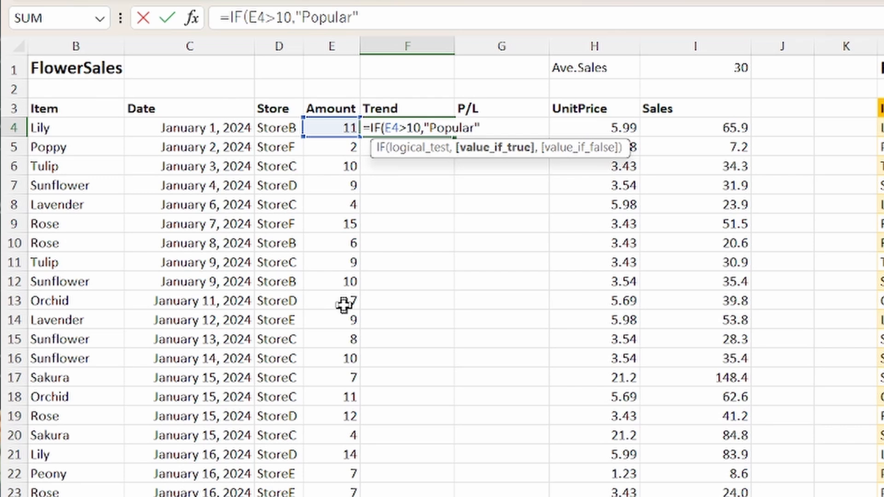
- Complete F4's formula with the nested IF(E4<5,"Unpopular","") as its false value, and copy it down the Trend column
{"action": "type", "text": ","}
{"action": "type", "text": "IF"}
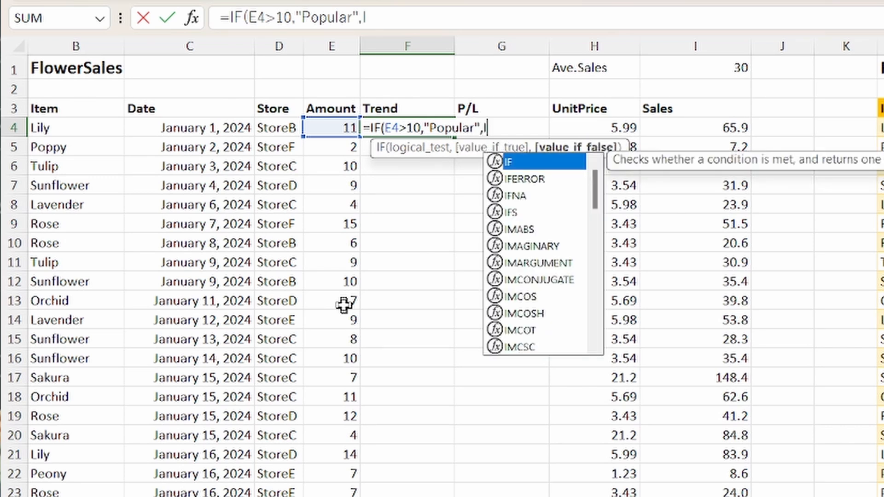
{"action": "type", "text": "("}
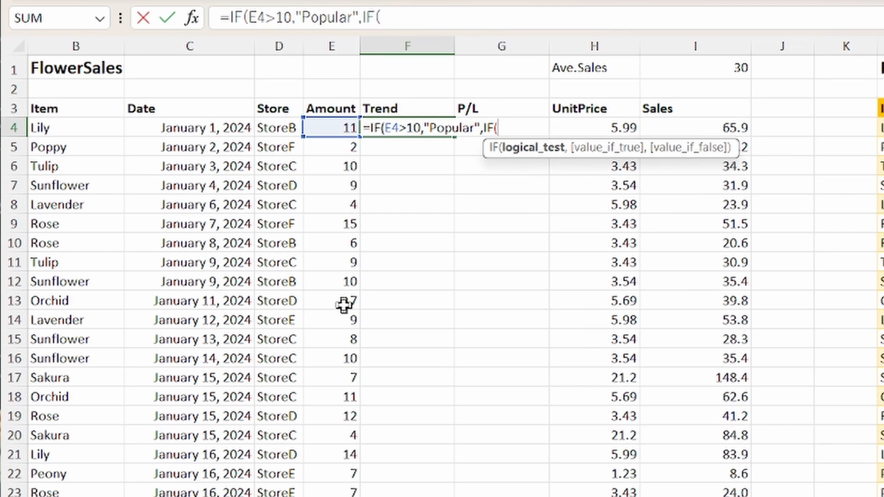
{"action": "type", "text": "E4"}
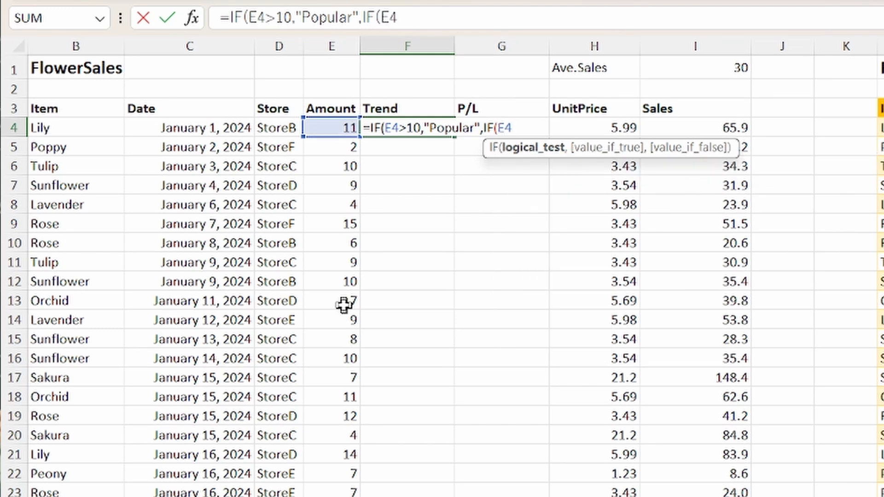
{"action": "type", "text": "<5,"}
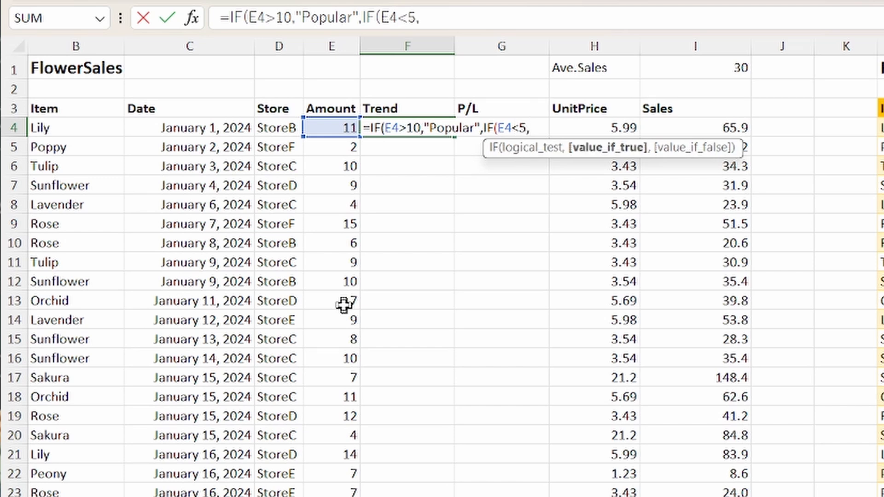
{"action": "type", "text": "\"Unp"}
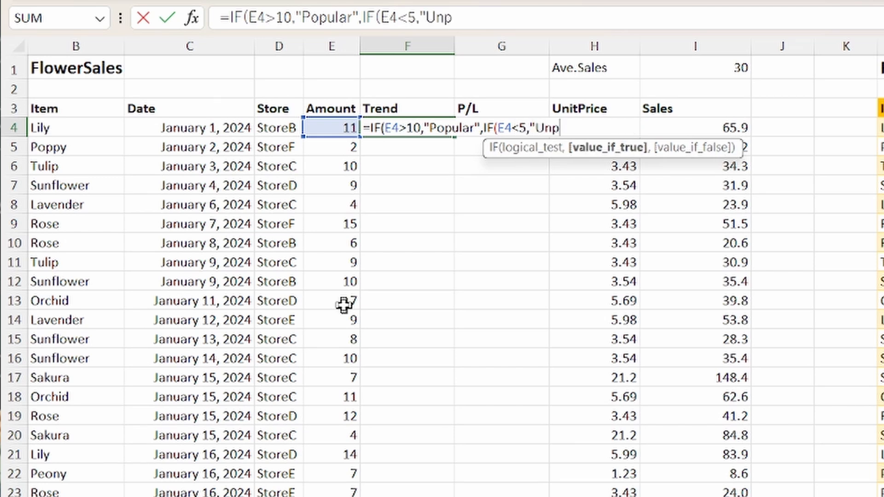
{"action": "type", "text": "opular"}
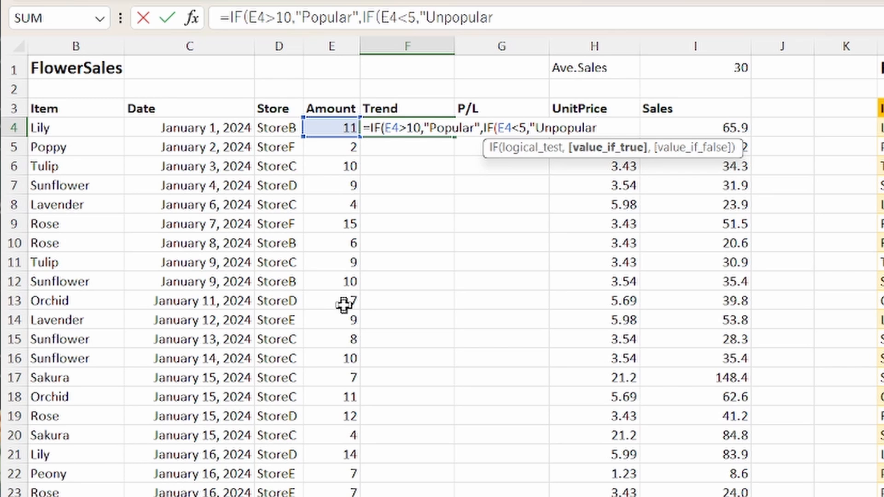
{"action": "type", "text": "\","}
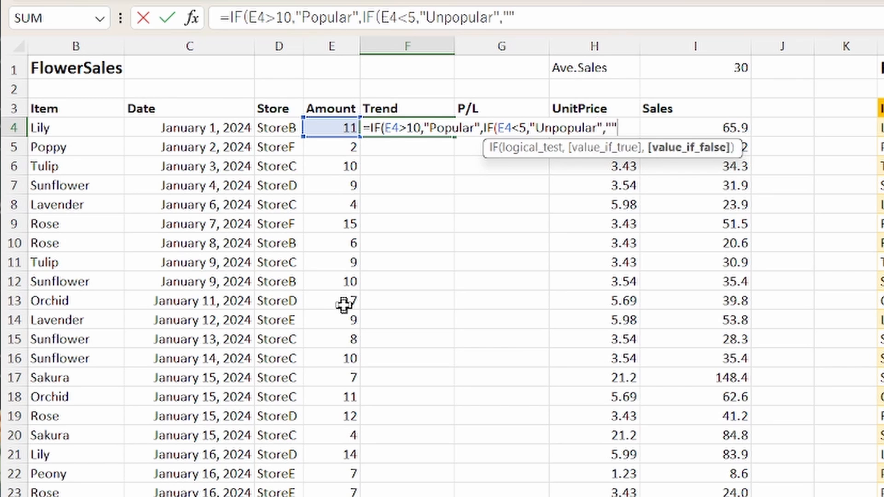
{"action": "type", "text": "\"\"))"}
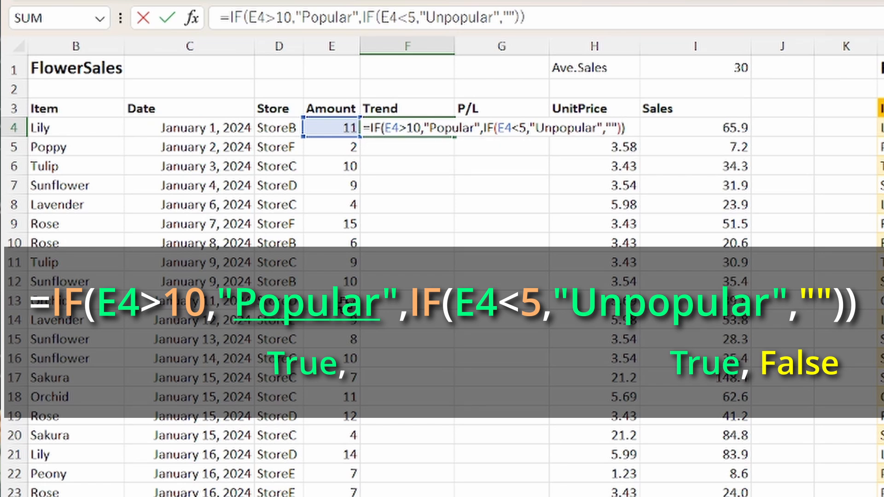
{"action": "key", "text": "Return"}
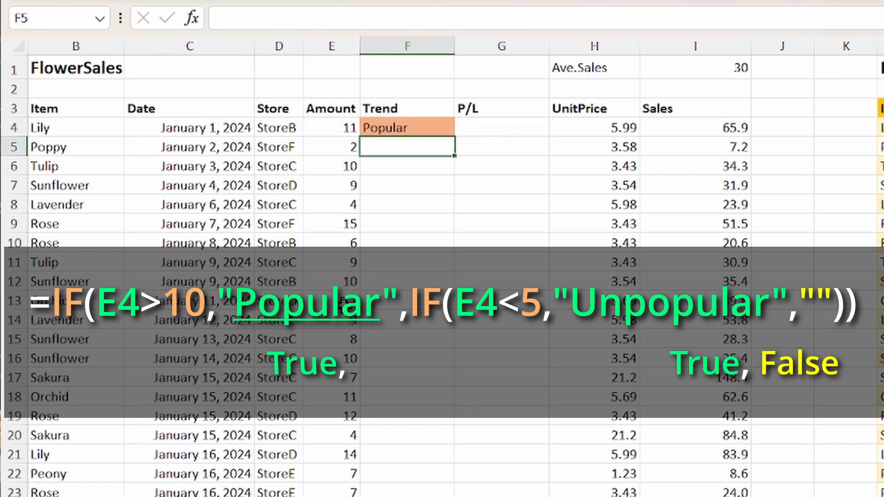
{"action": "left_click", "coordinate": [424, 127]}
{"action": "double_click", "coordinate": [455, 141]}
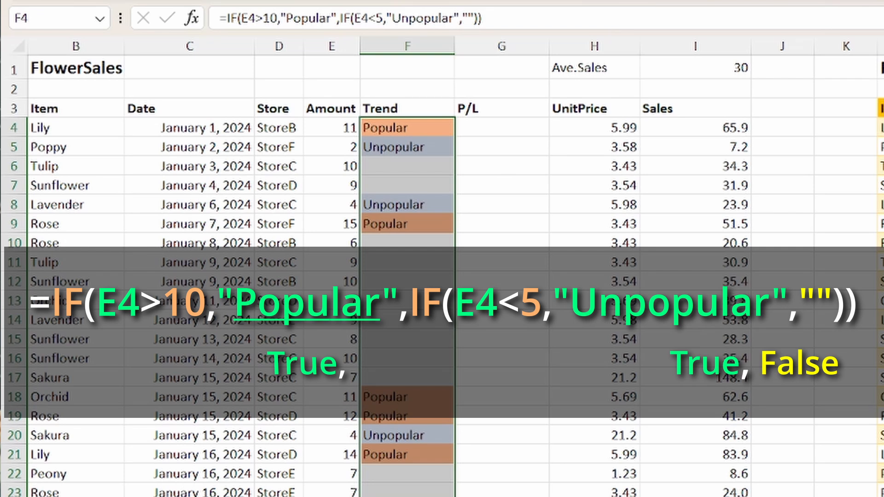
- Enter =IF(E4*H4>30,"Profit","Loss") in G4 and copy it down the P/L column
{"action": "key", "text": "Right"}
{"action": "type", "text": "=IF(E4"}
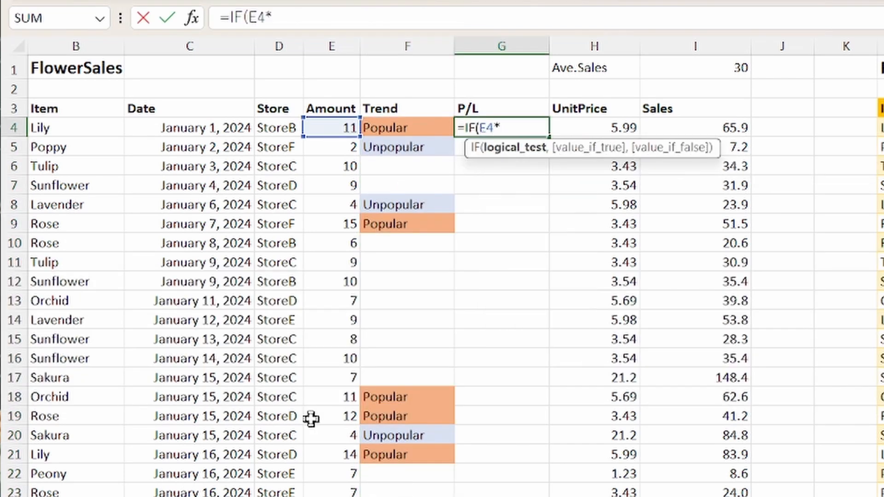
{"action": "type", "text": "*H4"}
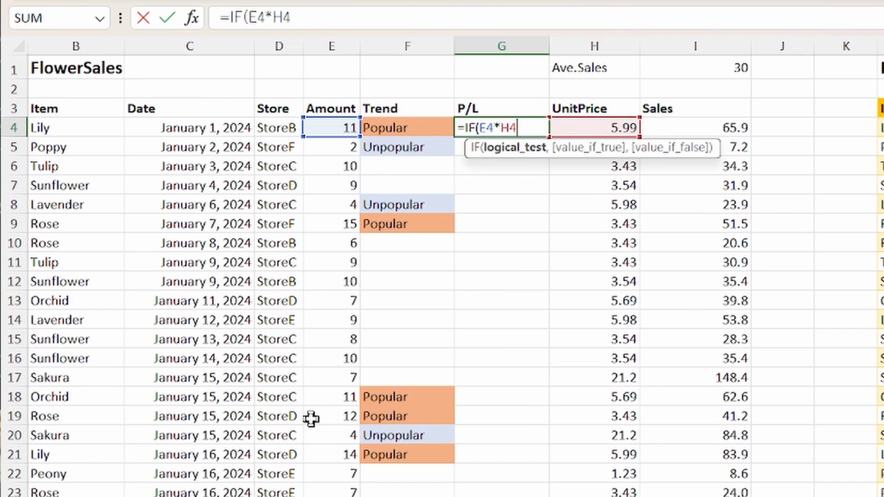
{"action": "type", "text": ">30,\""}
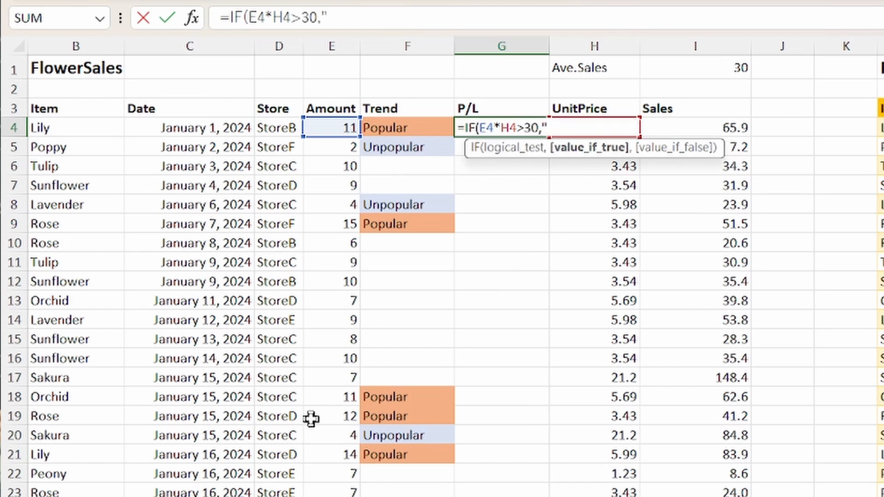
{"action": "type", "text": "Profit"}
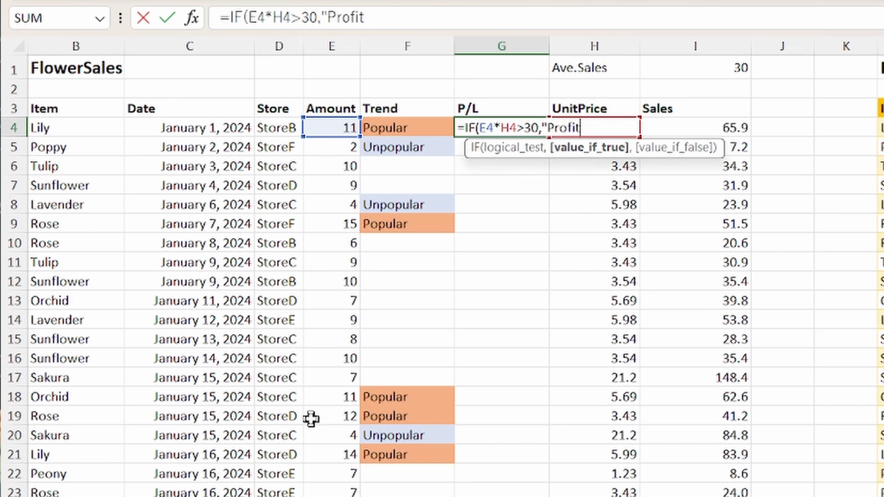
{"action": "type", "text": "\","}
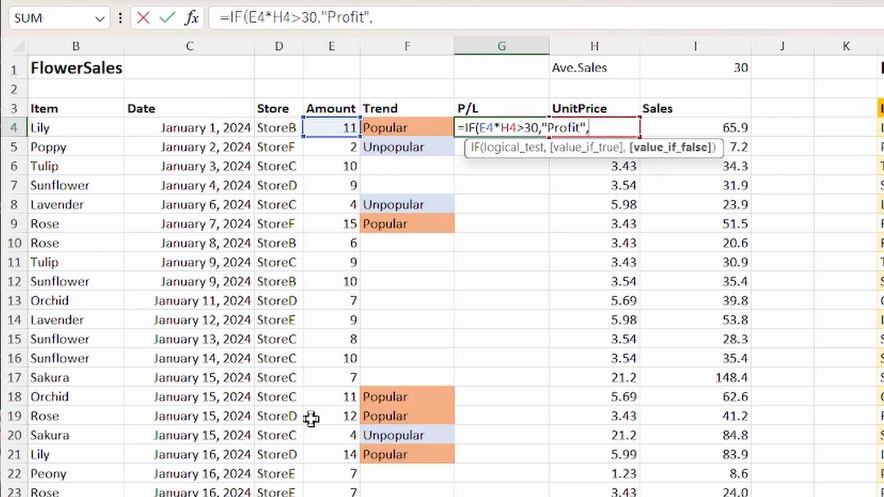
{"action": "type", "text": "\"Loss"}
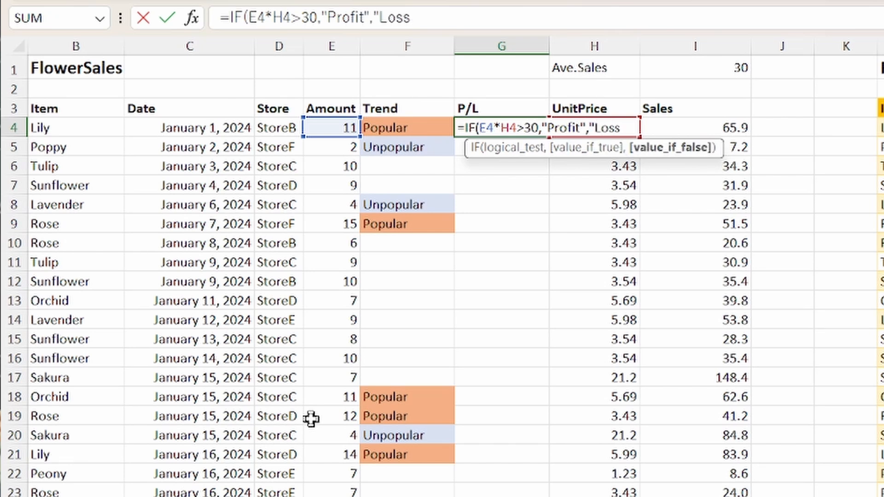
{"action": "type", "text": "\")"}
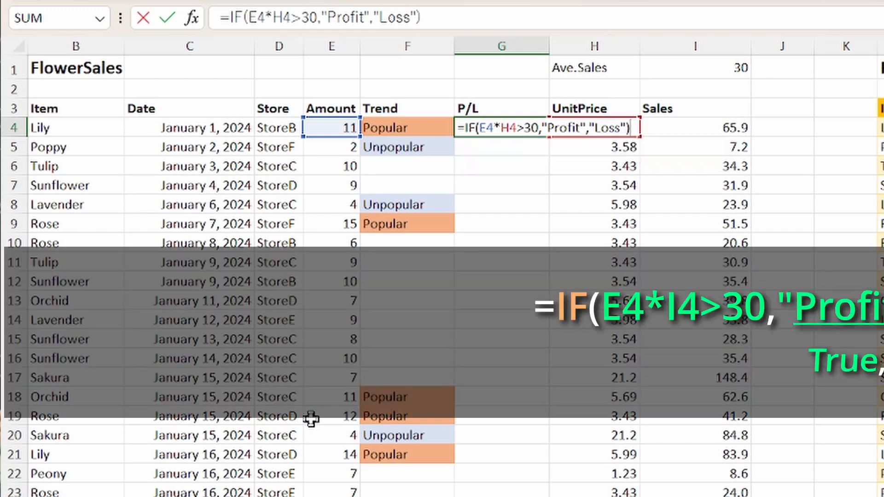
{"action": "key", "text": "Return"}
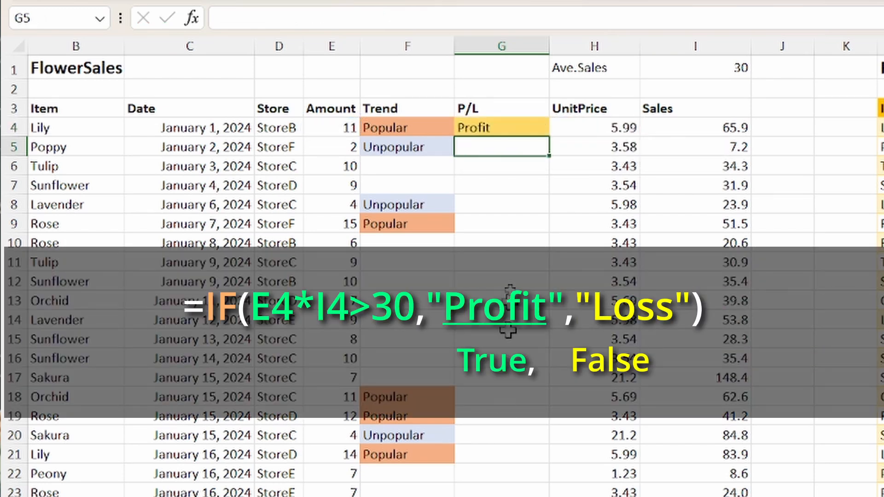
{"action": "left_click", "coordinate": [525, 128]}
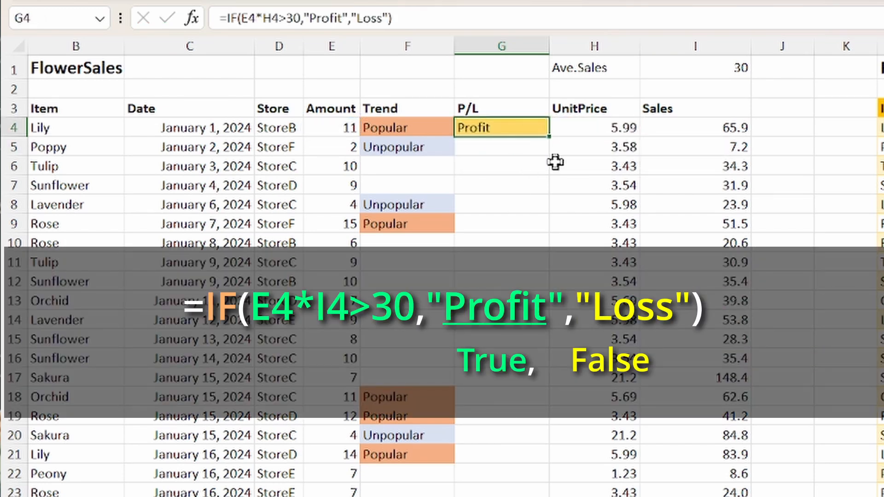
{"action": "double_click", "coordinate": [550, 137]}
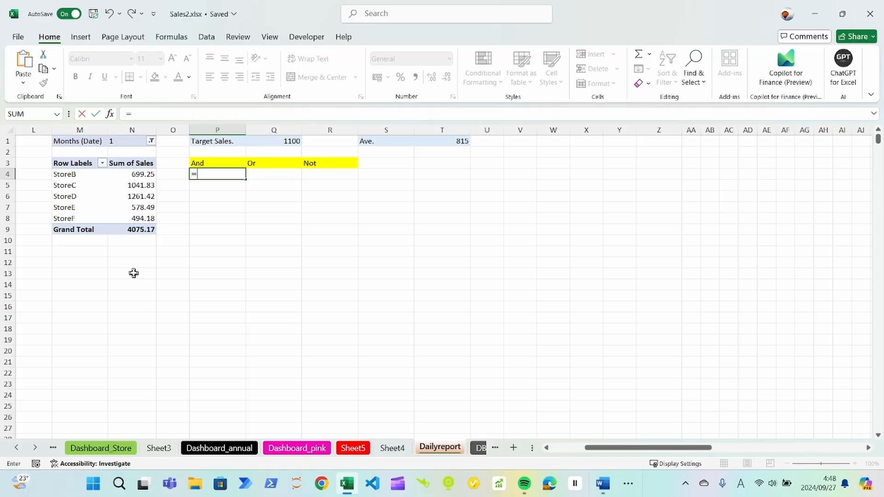
- Enter =IF(AND(N4>1100,N4>815),"Excellent","") in P4 under And and copy it down to the StoreF row
{"action": "type", "text": "F(AND(N4"}
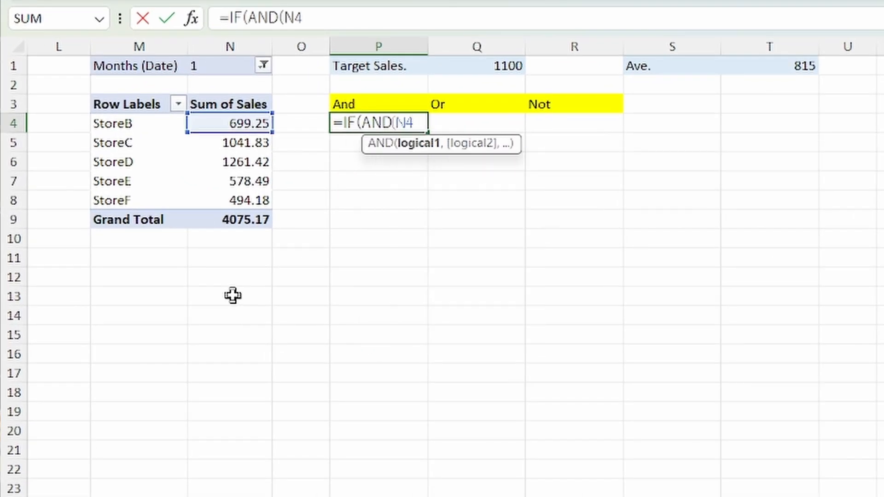
{"action": "type", "text": ">1100"}
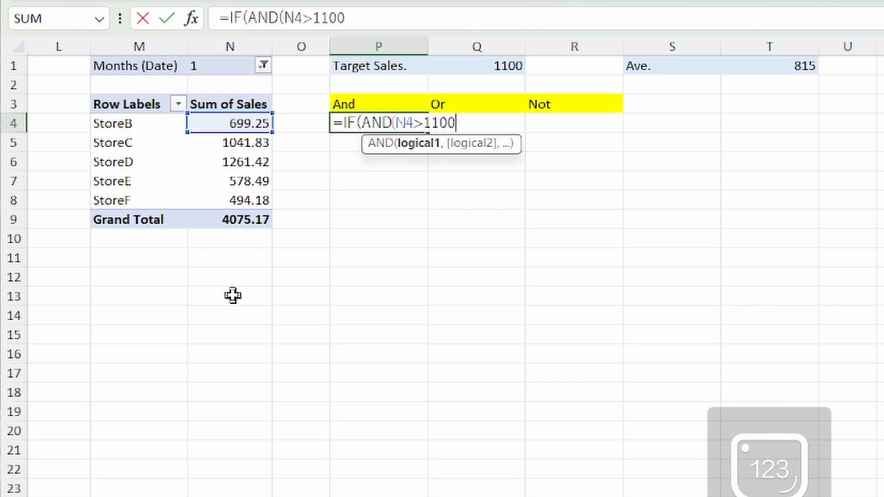
{"action": "type", "text": ",N4"}
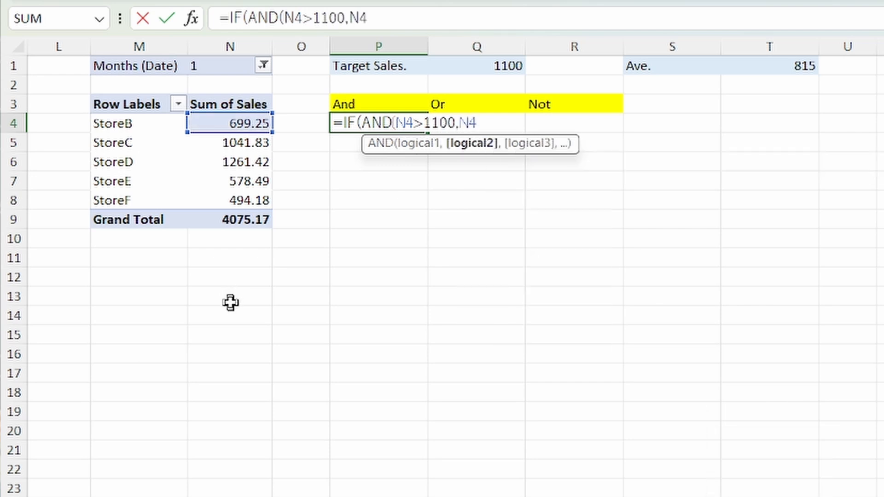
{"action": "type", "text": ">815"}
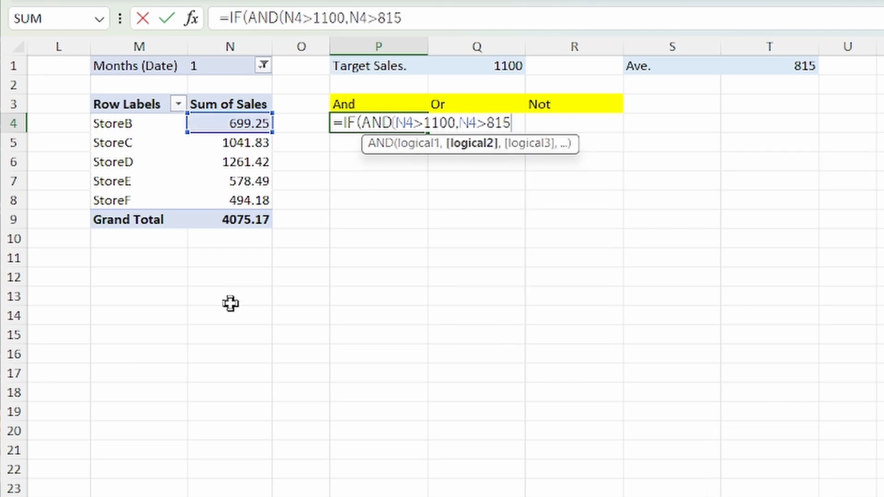
{"action": "type", "text": "),"}
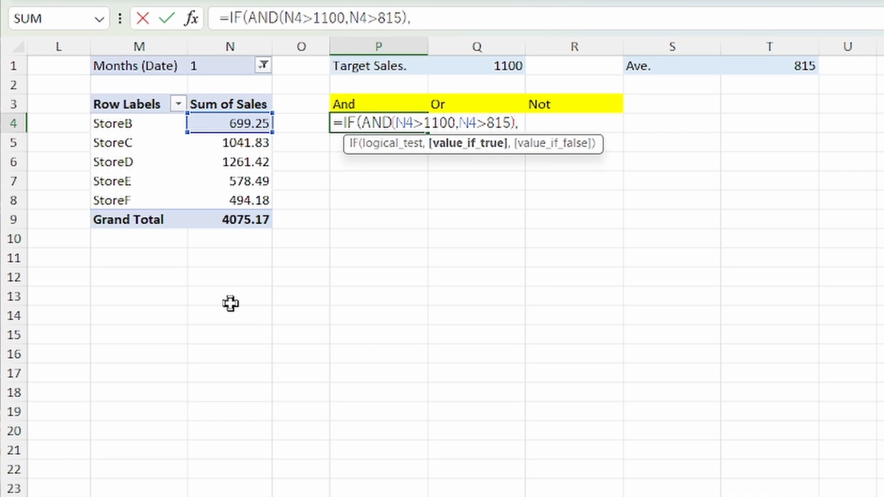
{"action": "type", "text": "\"Ex"}
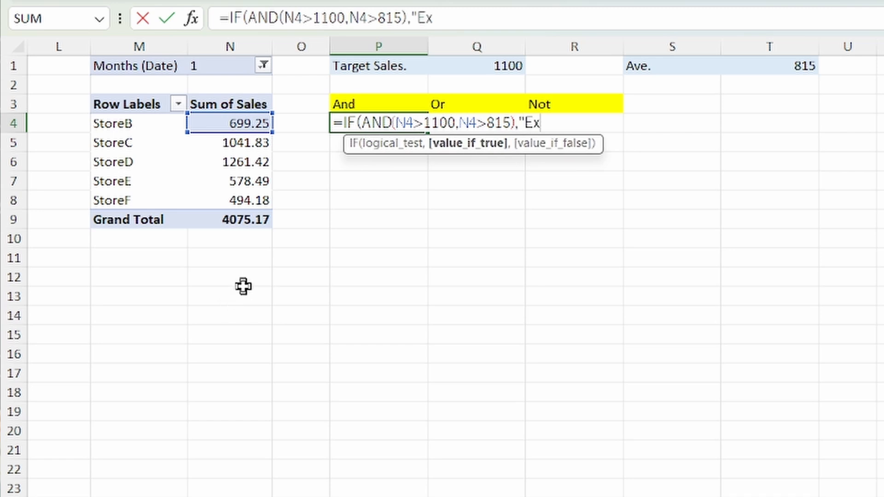
{"action": "type", "text": "cellent"}
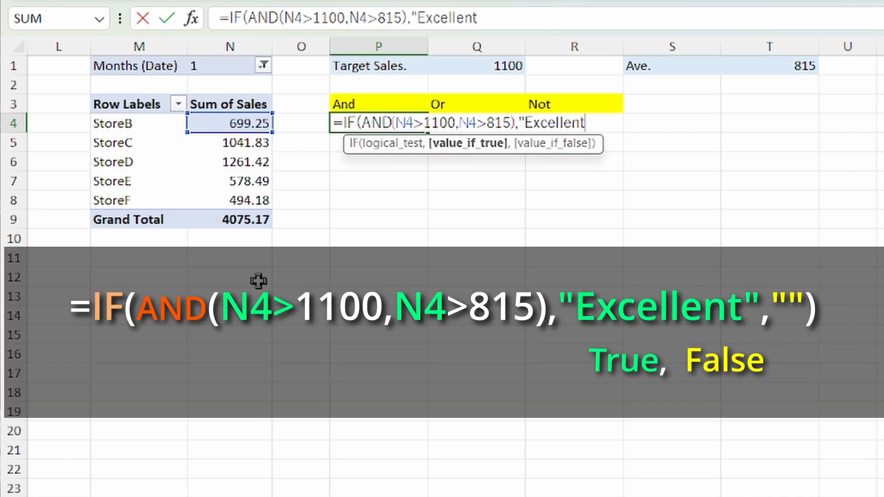
{"action": "type", "text": "\","}
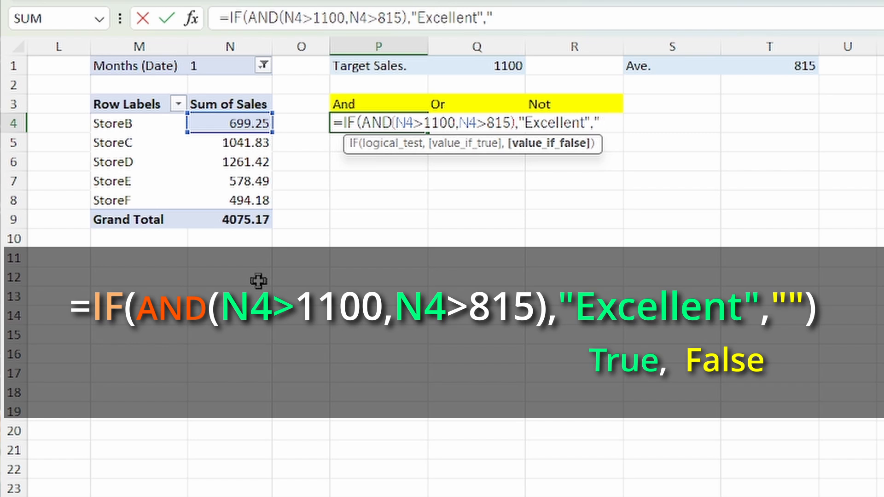
{"action": "type", "text": "\"\")"}
{"action": "key", "text": "Return"}
{"action": "left_click", "coordinate": [385, 121]}
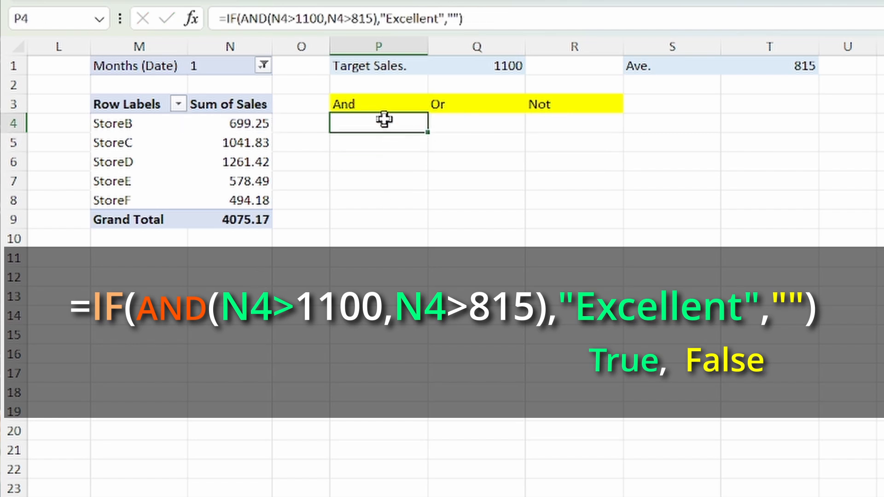
{"action": "left_click_drag", "start_coordinate": [428, 132], "coordinate": [425, 207]}
- Enter =IF(OR(N4>1100,N4>815),"Good","") in Q4 under Or and copy it down the column for all stores
{"action": "left_click", "coordinate": [453, 131]}
{"action": "type", "text": "=I"}
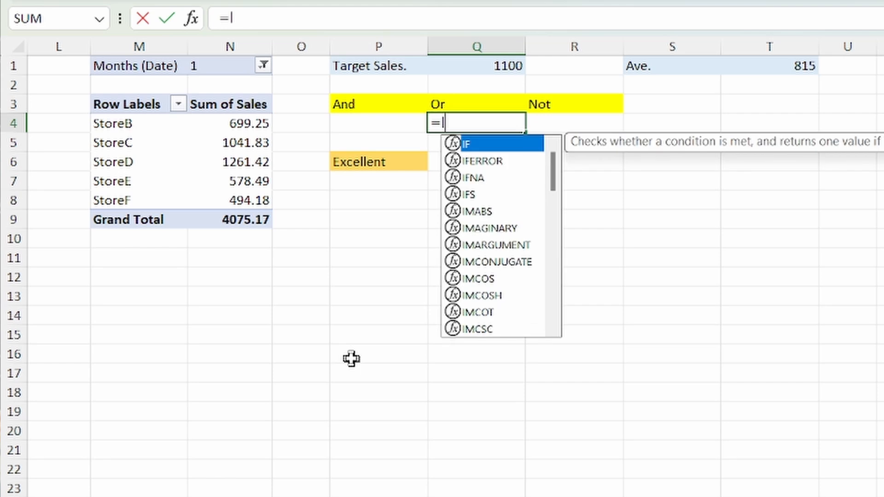
{"action": "type", "text": "F(OR"}
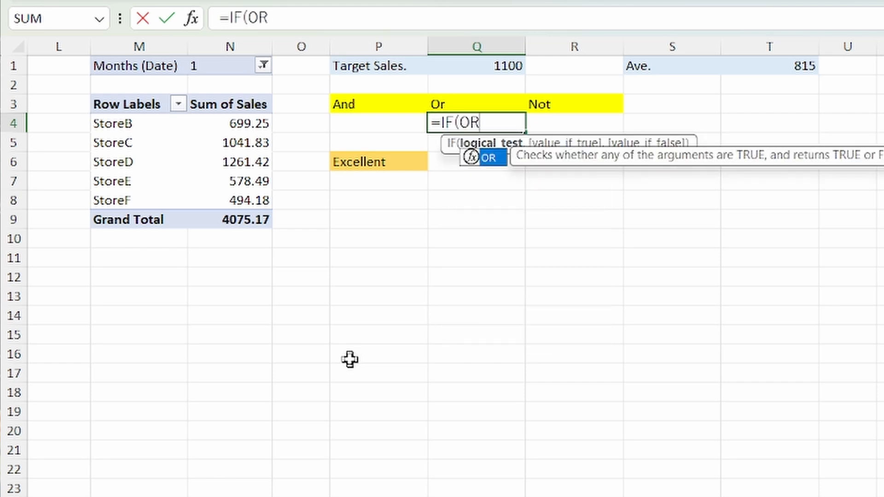
{"action": "type", "text": "(N4"}
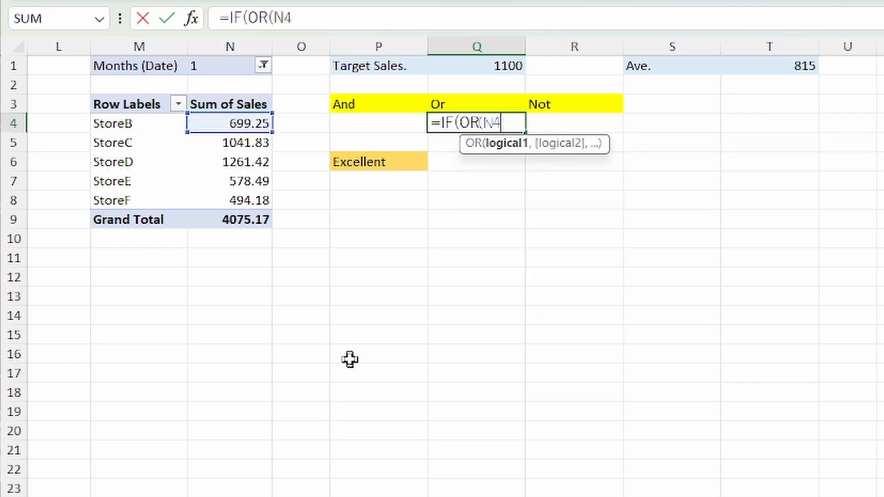
{"action": "type", "text": ">1100,"}
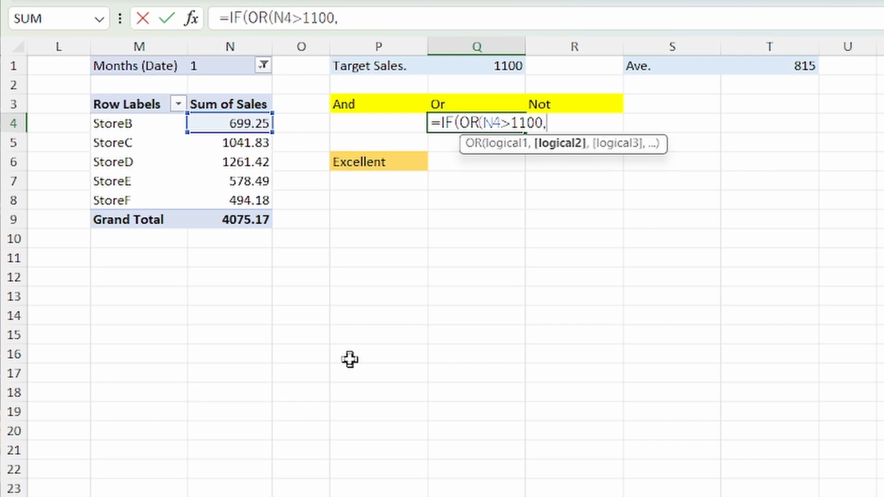
{"action": "type", "text": "N4>815"}
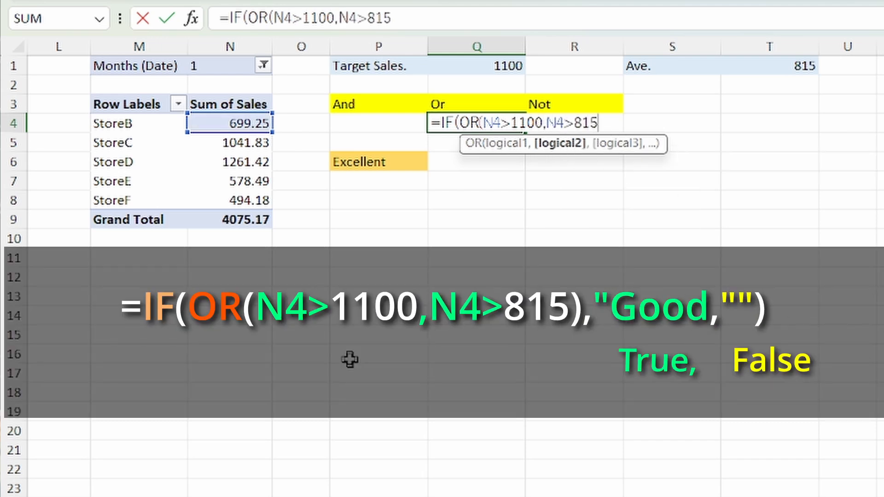
{"action": "type", "text": "),"}
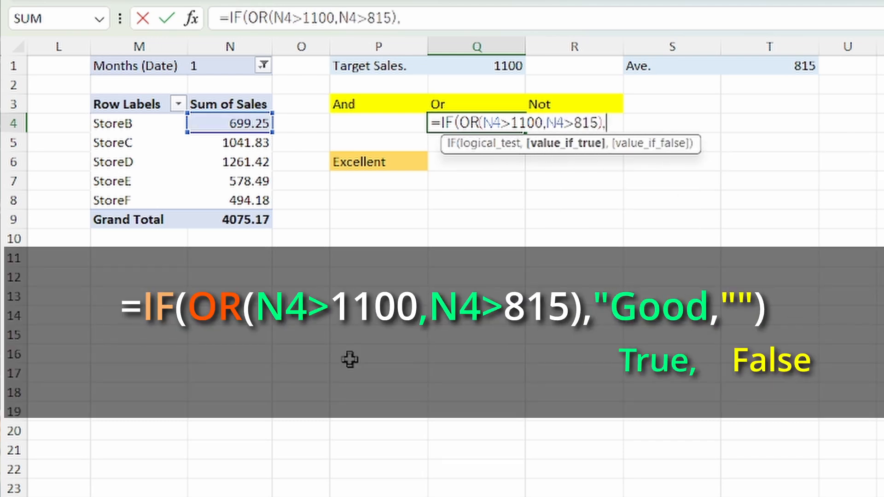
{"action": "type", "text": "\"Go"}
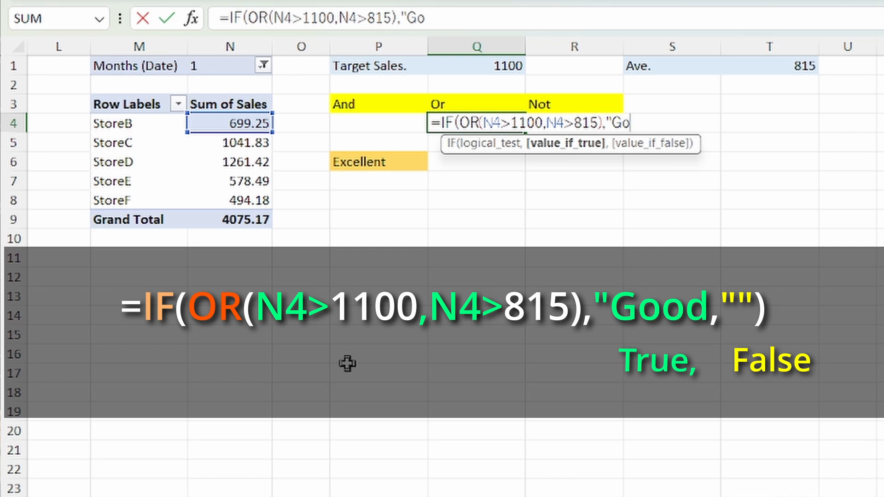
{"action": "type", "text": "od\",\""}
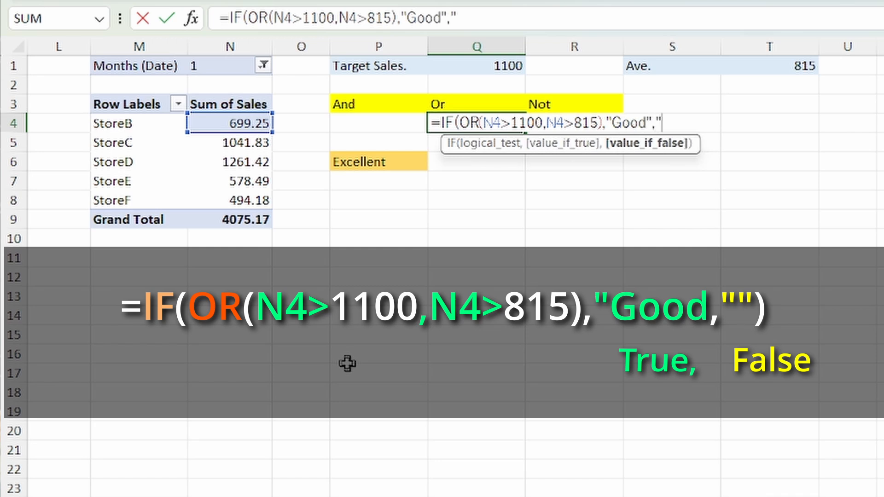
{"action": "type", "text": "\")"}
{"action": "key", "text": "Return"}
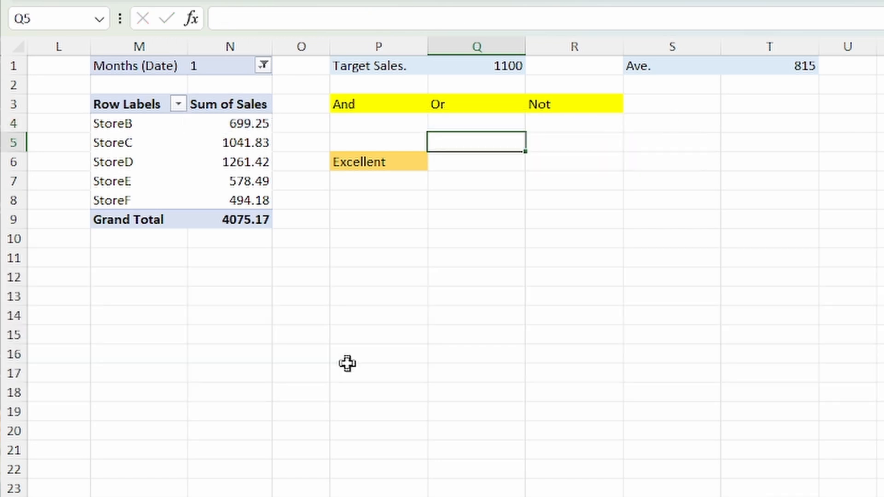
{"action": "left_click", "coordinate": [499, 123]}
{"action": "double_click", "coordinate": [525, 132]}
- Enter =IF(NOT(N4>815),"No Good","") in R4 under Not and copy it down to R8
{"action": "left_click", "coordinate": [574, 120]}
{"action": "type", "text": "=I"}
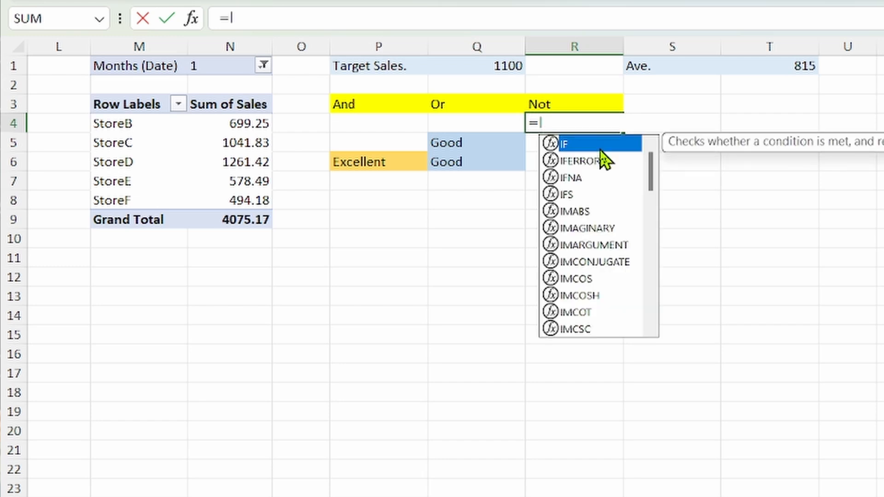
{"action": "type", "text": "F(N"}
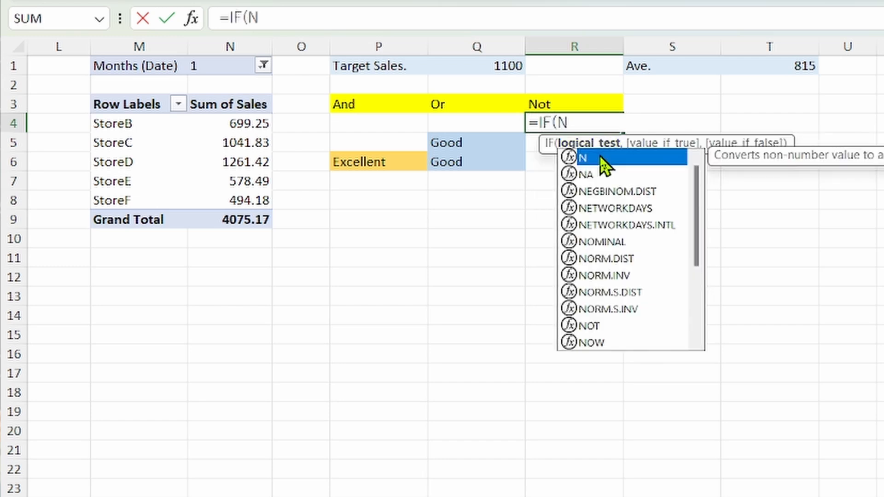
{"action": "type", "text": "OT(N"}
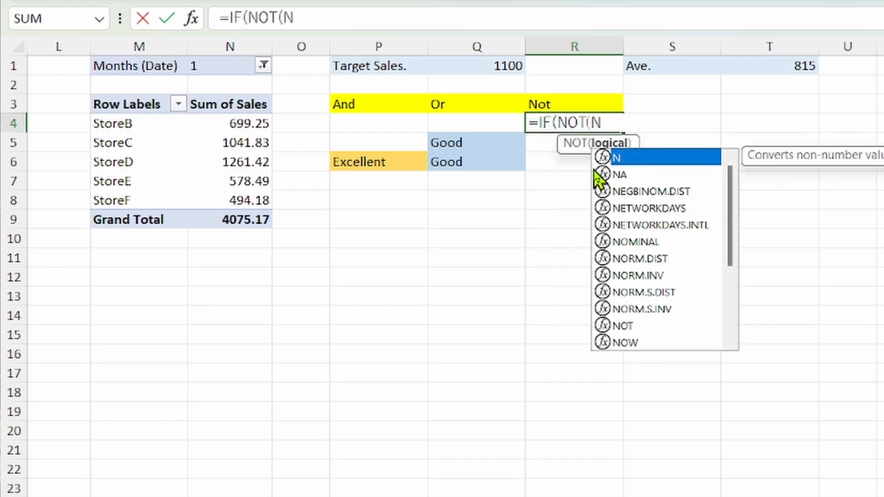
{"action": "type", "text": "4>815"}
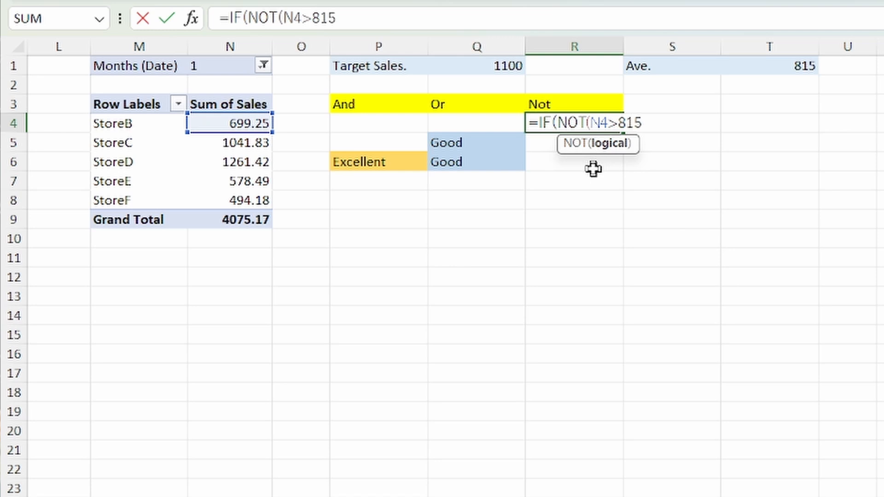
{"action": "type", "text": "),\"No"}
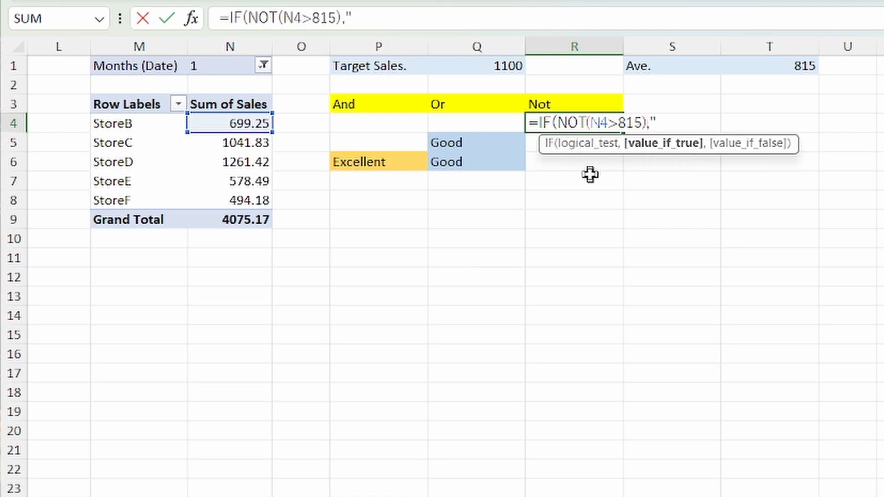
{"action": "type", "text": " Go"}
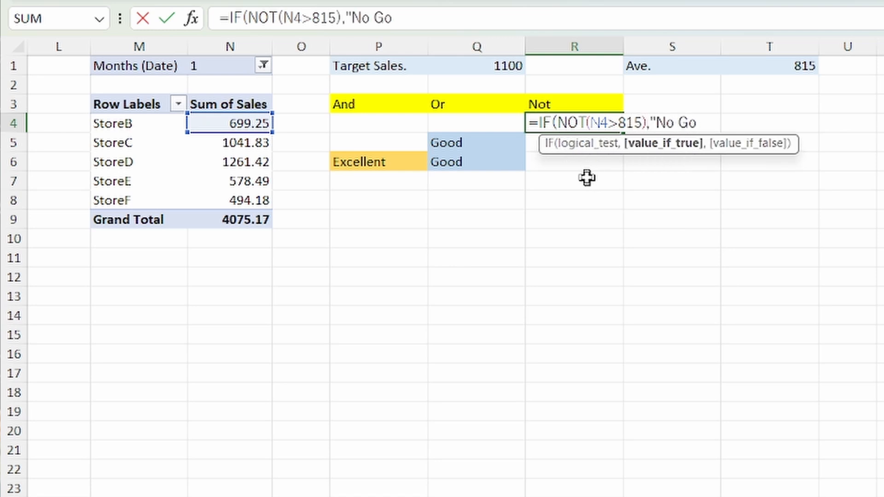
{"action": "type", "text": "od\""}
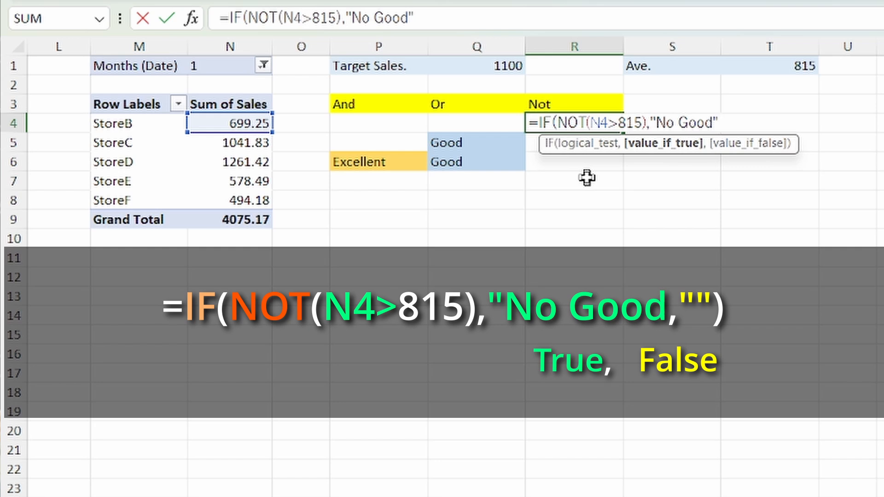
{"action": "type", "text": ",\"\")"}
{"action": "key", "text": "Return"}
{"action": "key", "text": "Return"}
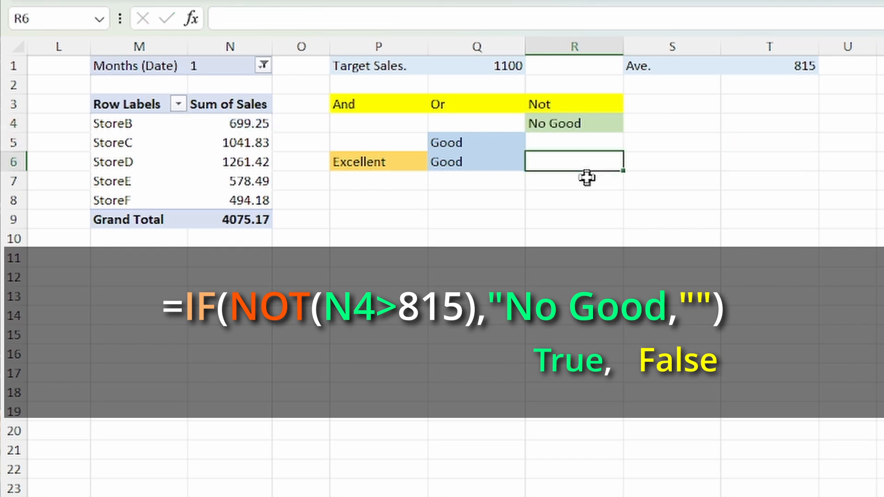
{"action": "left_click", "coordinate": [585, 124]}
{"action": "double_click", "coordinate": [623, 133]}
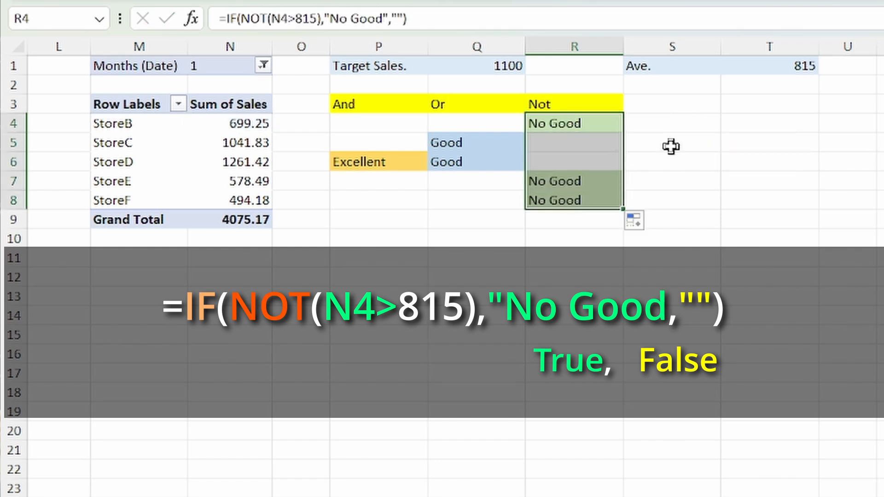